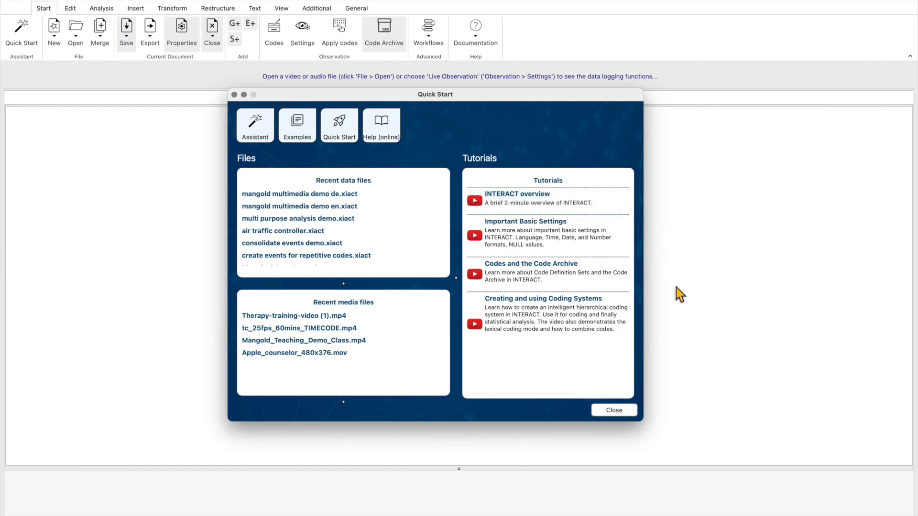
Dismiss the Quick Start window and create a new, empty code definition set
click(615, 414)
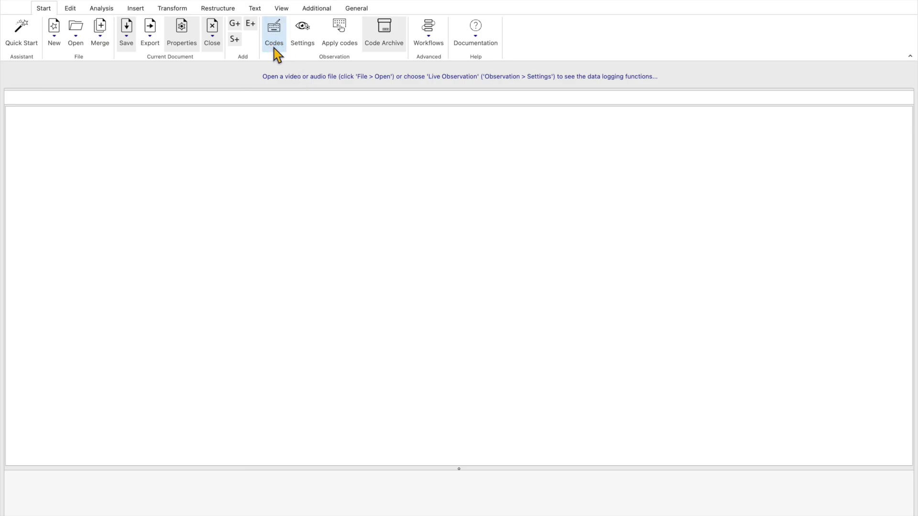
click(282, 33)
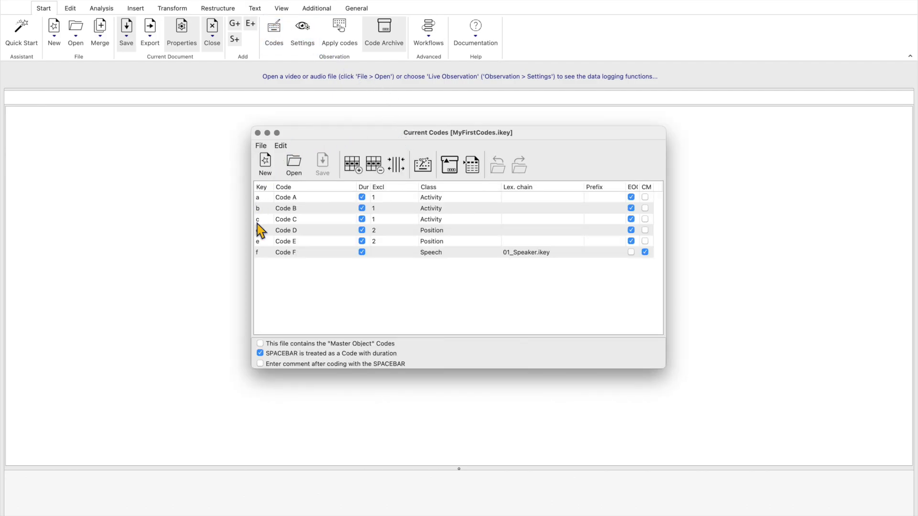
click(266, 168)
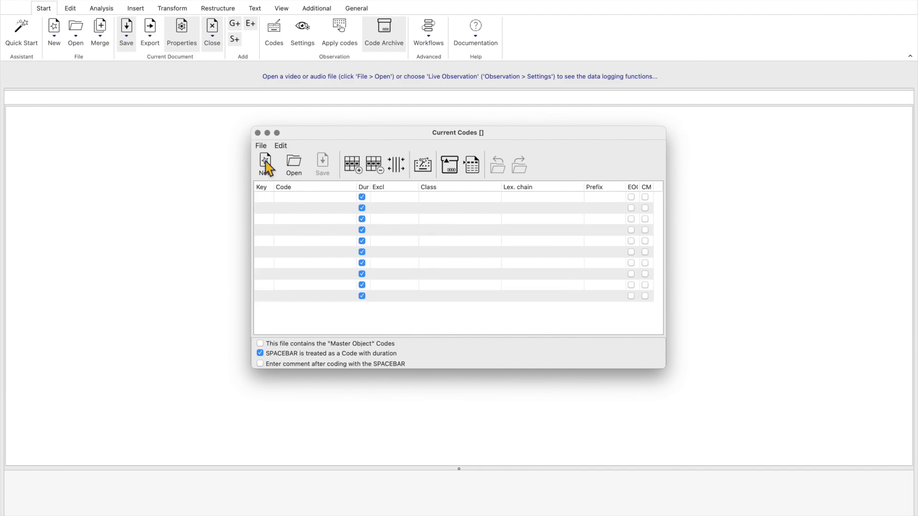
Enter the six codes Therapist, Floor, Wall, Ceiling, Table and Hands in consecutive rows of the code table
click(299, 198)
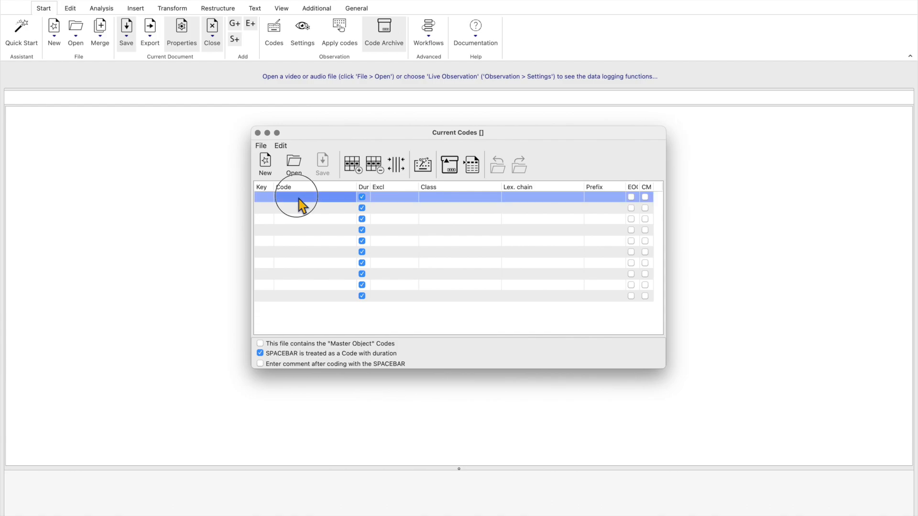
click(300, 203)
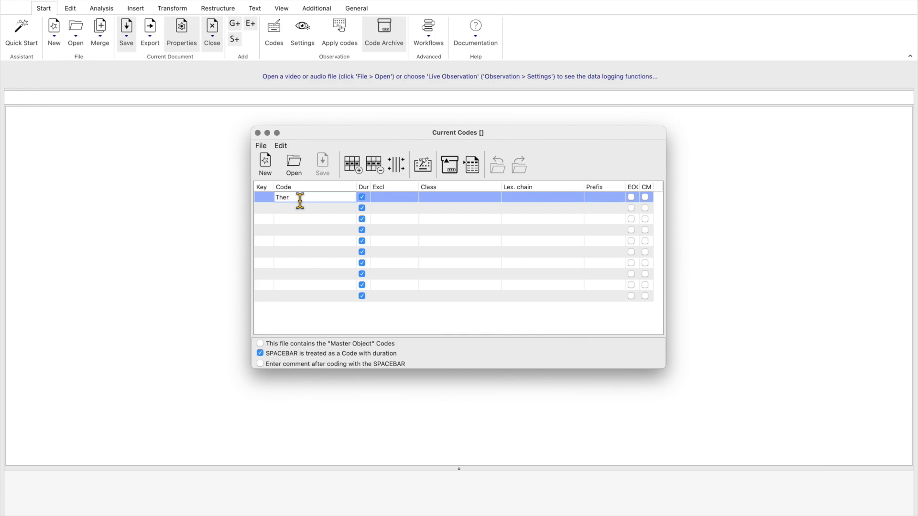
click(307, 212)
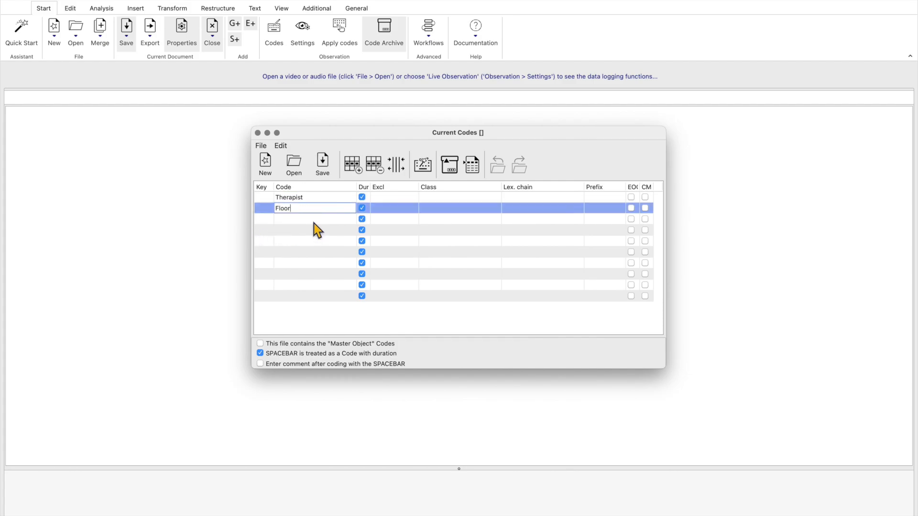
click(312, 223)
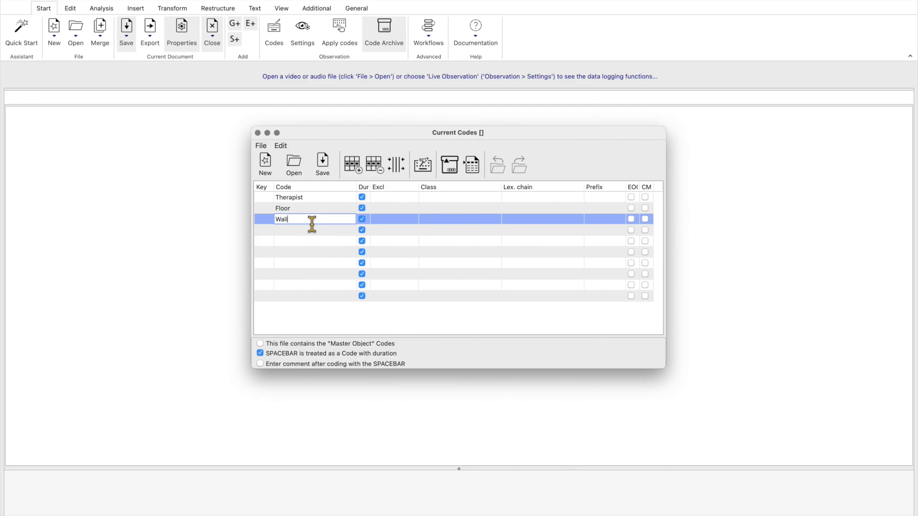
click(302, 230)
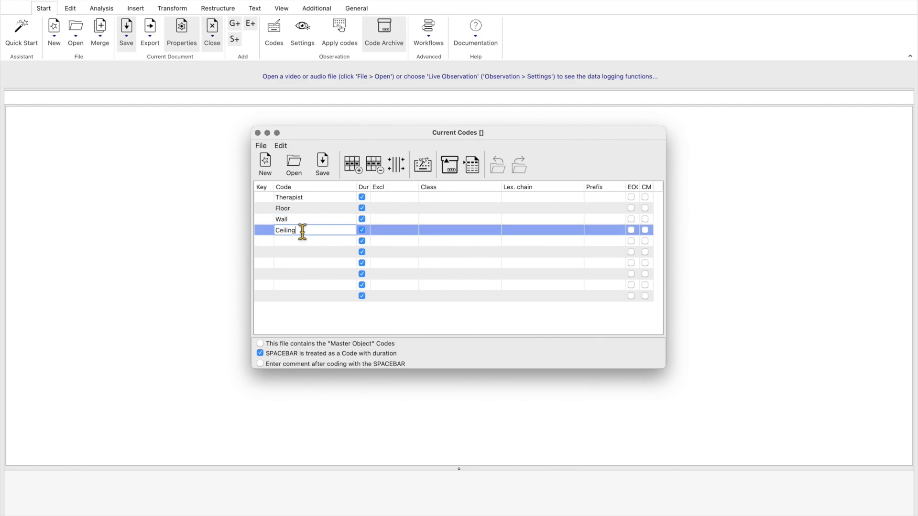
click(288, 244)
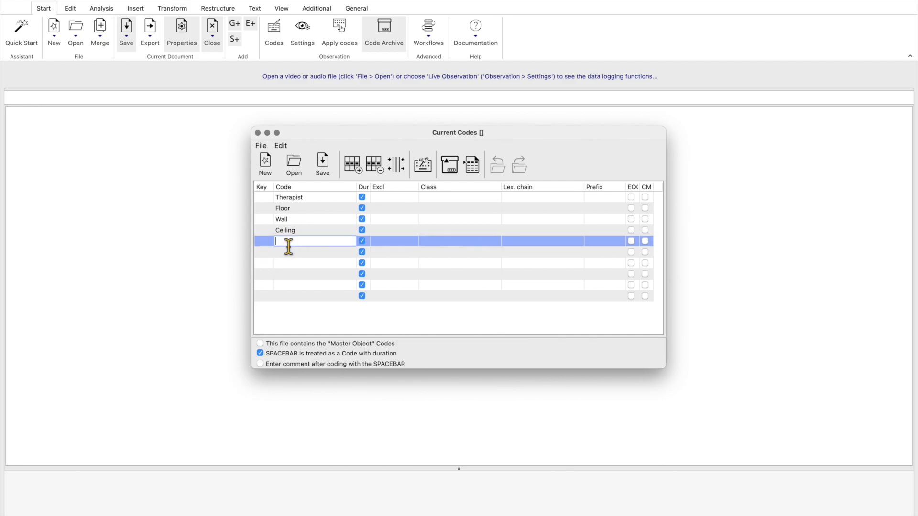
text(Table)
click(315, 252)
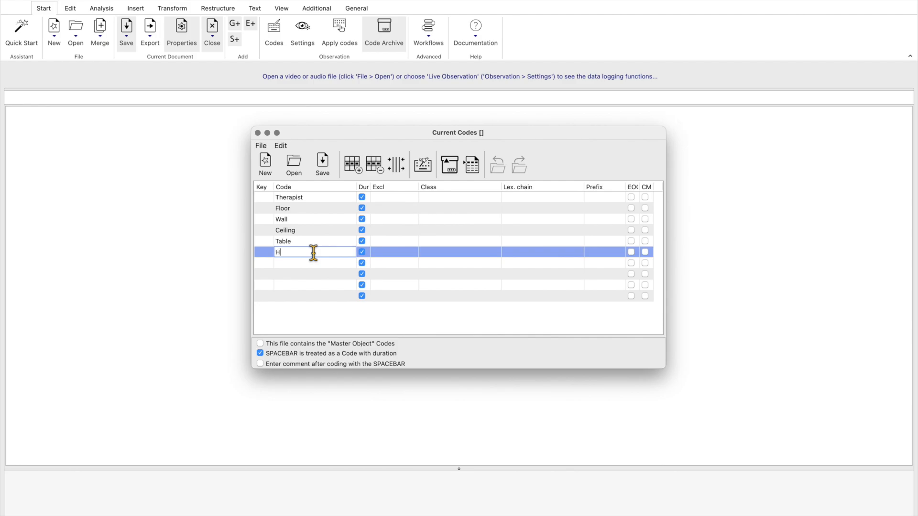
key(Return)
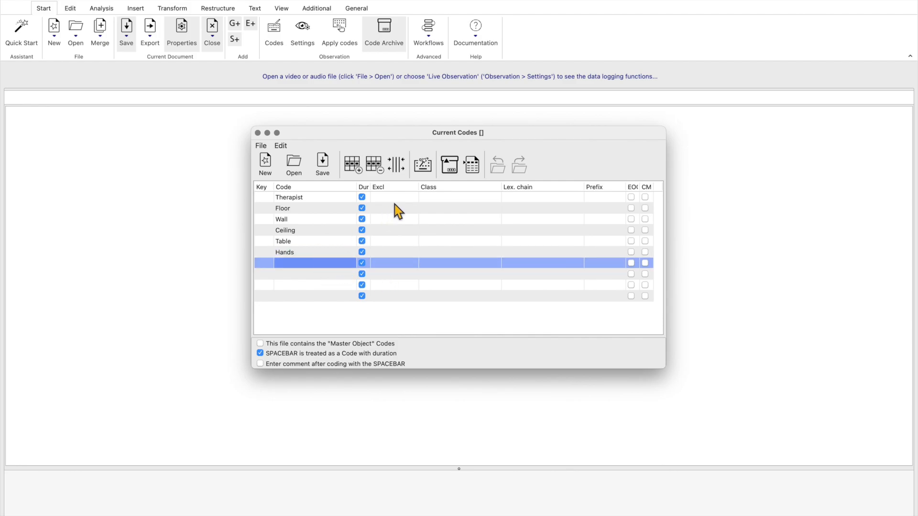
Assign the class Gaze to the Therapist and Floor codes
click(451, 197)
click(451, 200)
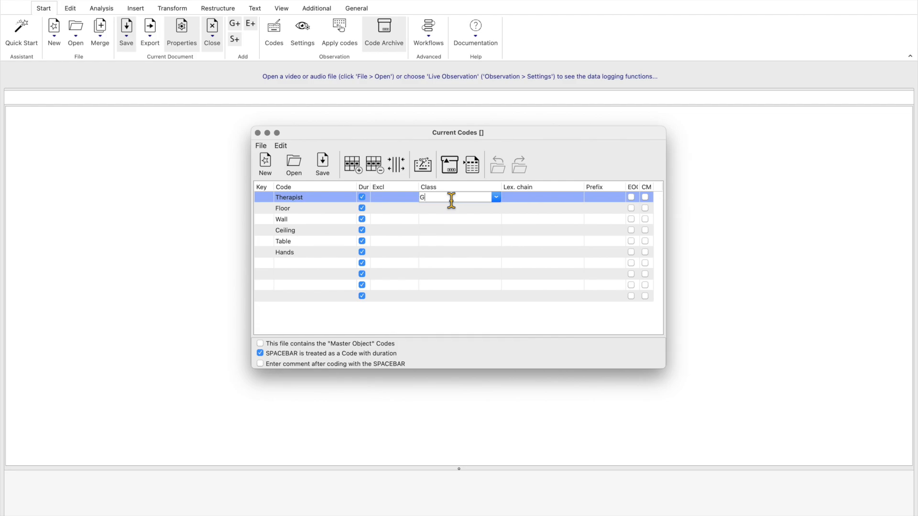
drag(441, 199, 418, 201)
key(ctrl+c)
click(443, 208)
click(443, 208)
key(ctrl+v)
Assign the existing class Gaze to the Wall and Ceiling codes
click(477, 221)
click(495, 220)
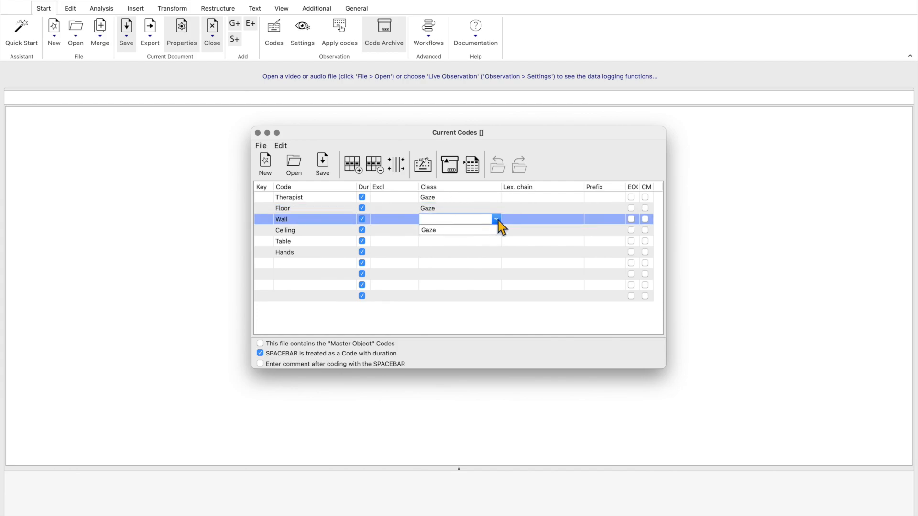
click(443, 230)
key(super+c)
click(446, 230)
click(485, 231)
click(495, 230)
click(433, 242)
Assign the class Gaze to the Table and Hands codes
click(432, 242)
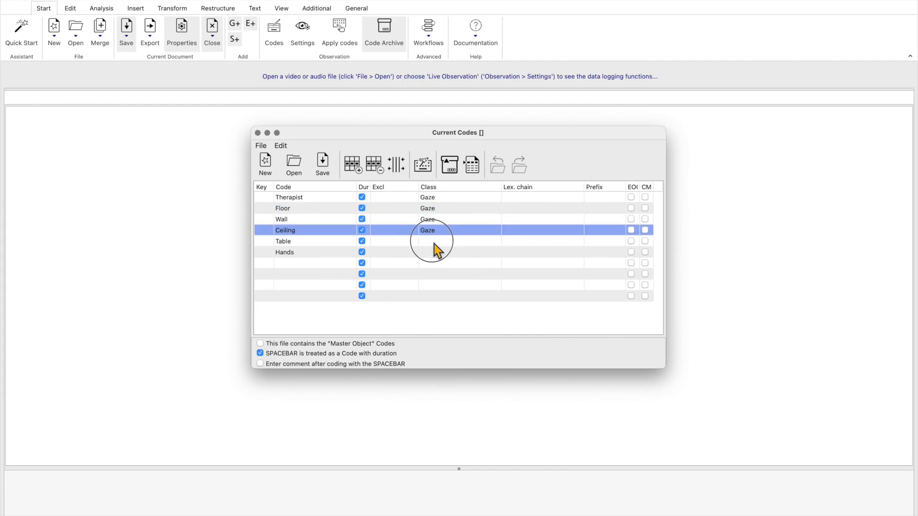
click(433, 242)
key(super+v)
click(434, 253)
click(433, 252)
key(super+v)
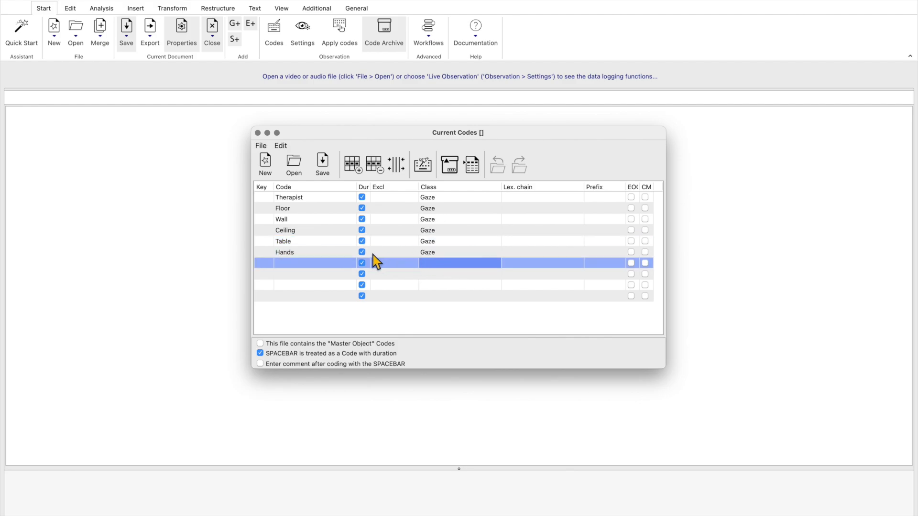
Automatically assign keyboard shortcuts to all six codes, and slightly narrow the Prefix column
click(361, 252)
click(363, 252)
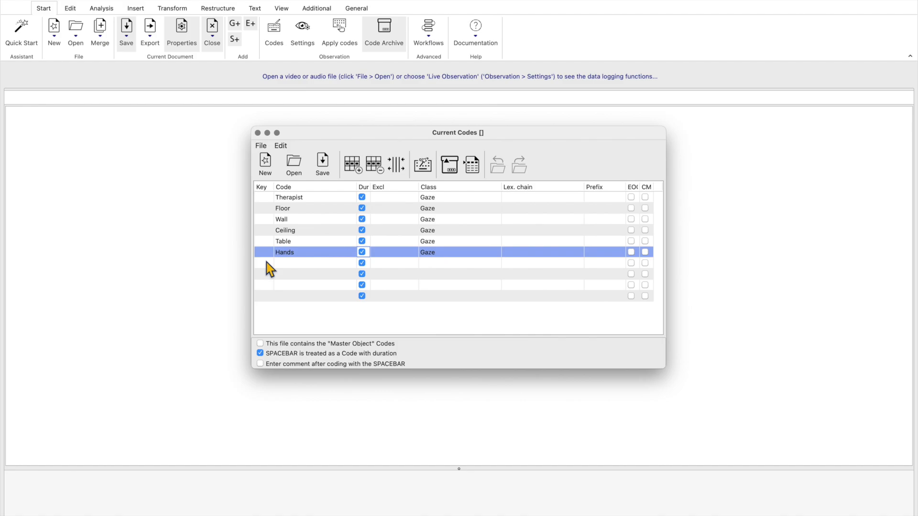
click(423, 165)
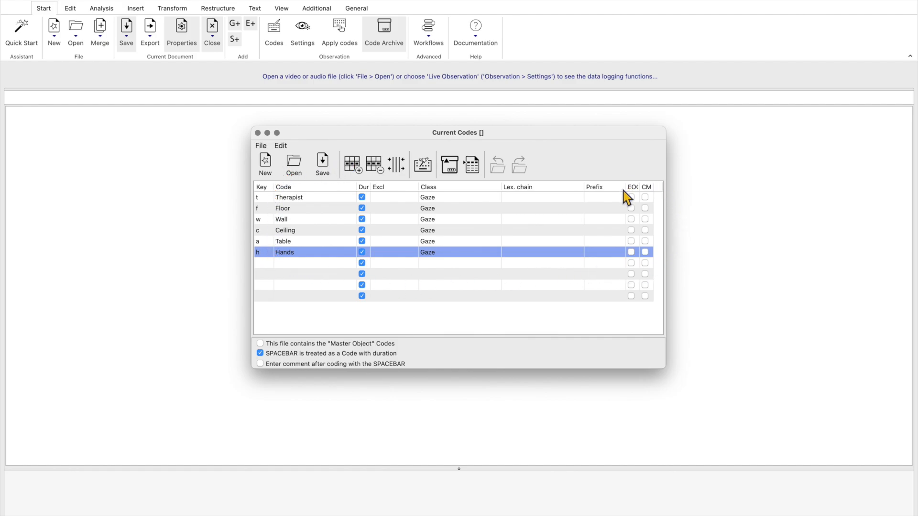
drag(626, 187, 621, 188)
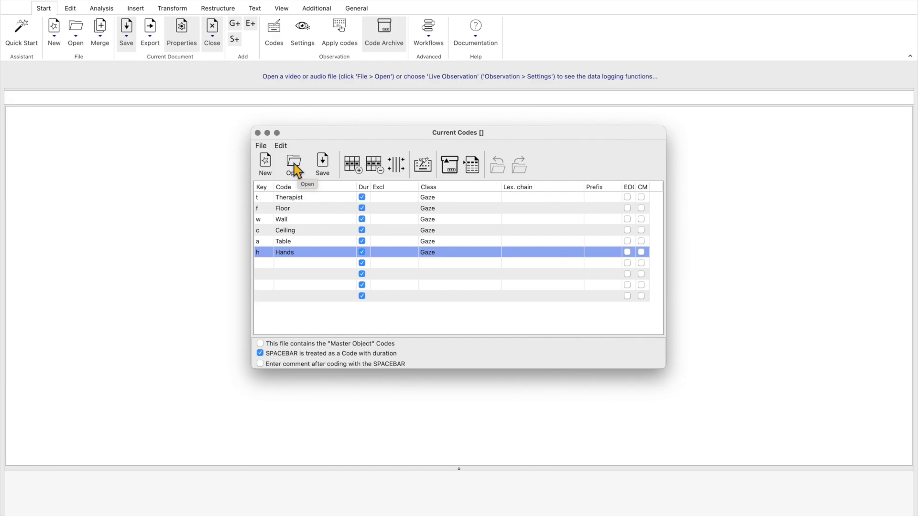
Save the code definitions as GazeDirections.ikey in the Data files and Codes folder
click(324, 167)
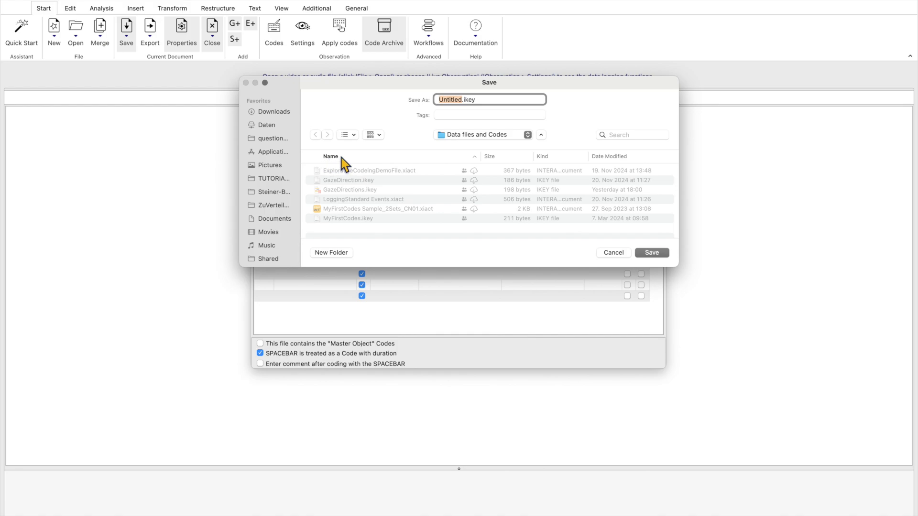
text(GazeDirections)
click(651, 252)
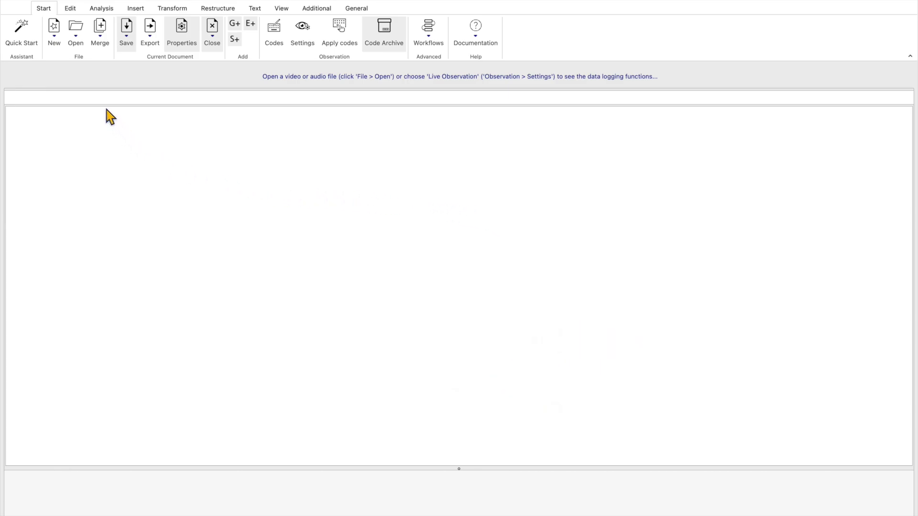
Open the recently used video Therapy-training-video (1).mp4 and place its window in the lower corner of the workspace
click(78, 43)
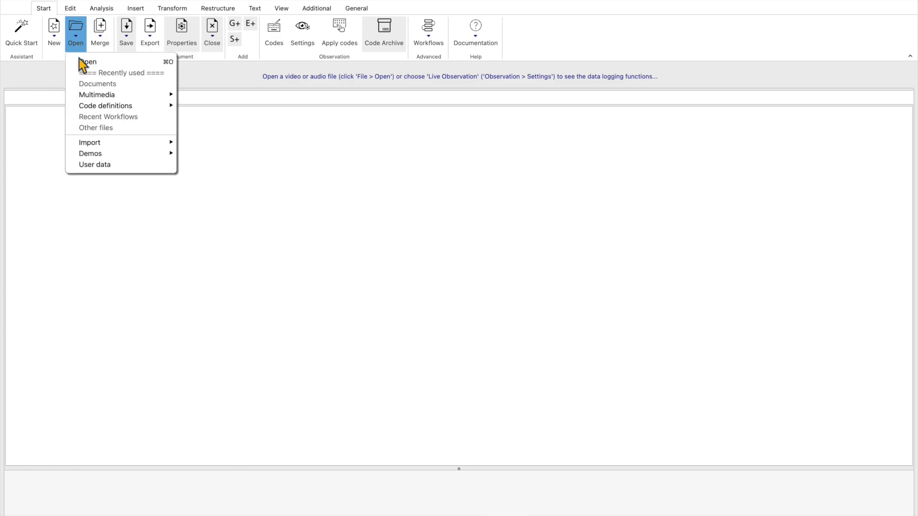
mouse_move(99, 96)
click(195, 95)
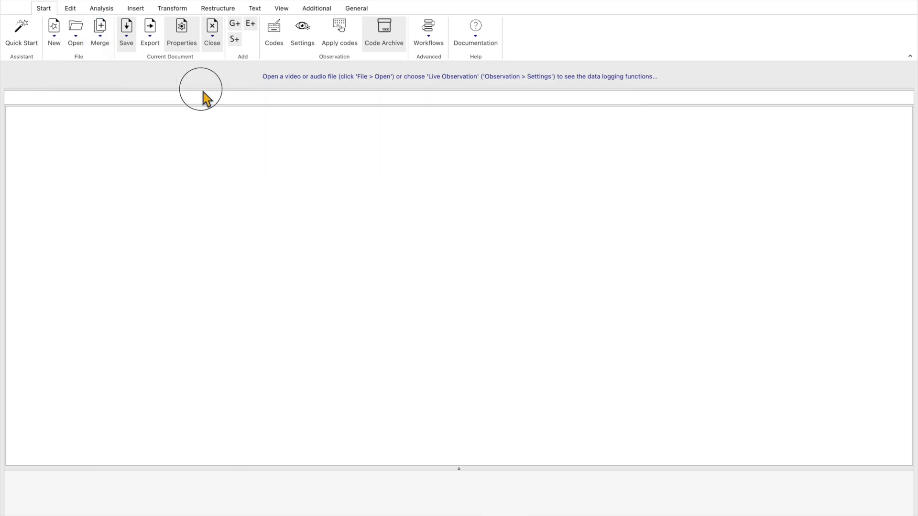
drag(732, 336, 596, 325)
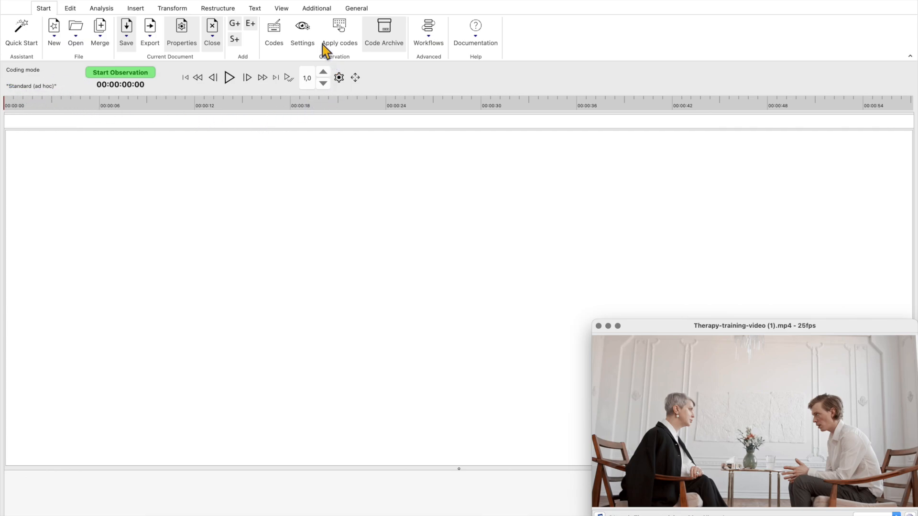
Accept the observation settings with Multimedia coding in Standard (ad hoc) mode, and start the observation without saving the document
click(303, 32)
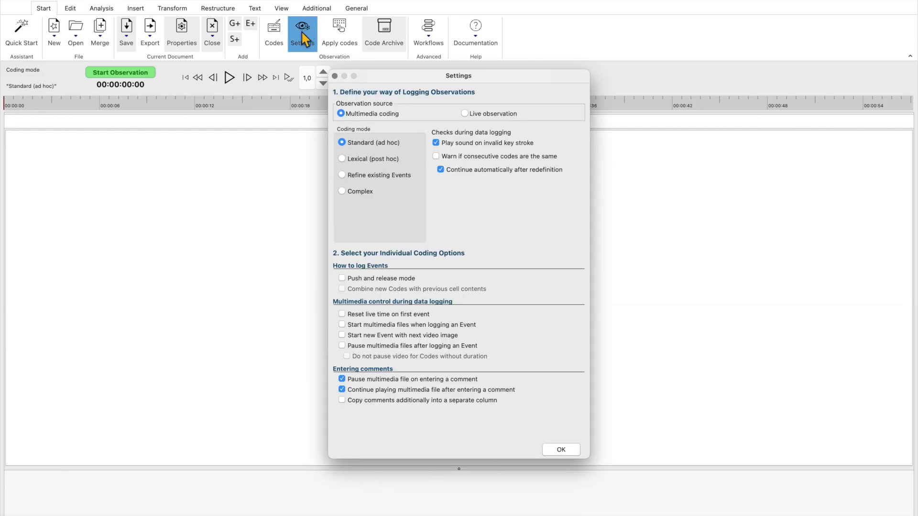
click(561, 450)
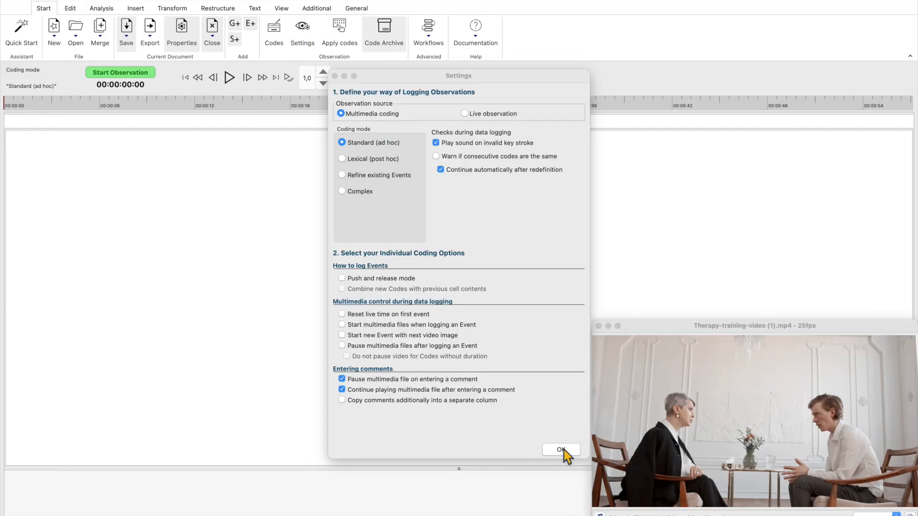
click(137, 75)
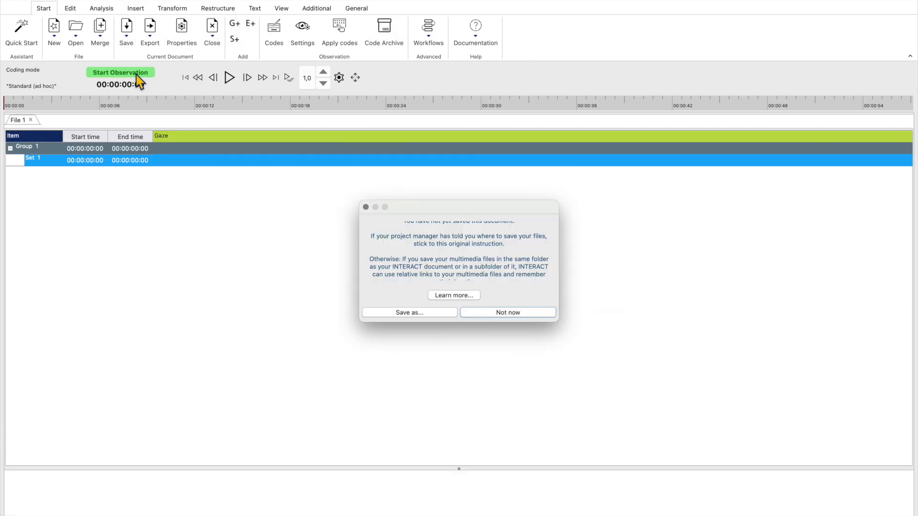
click(502, 315)
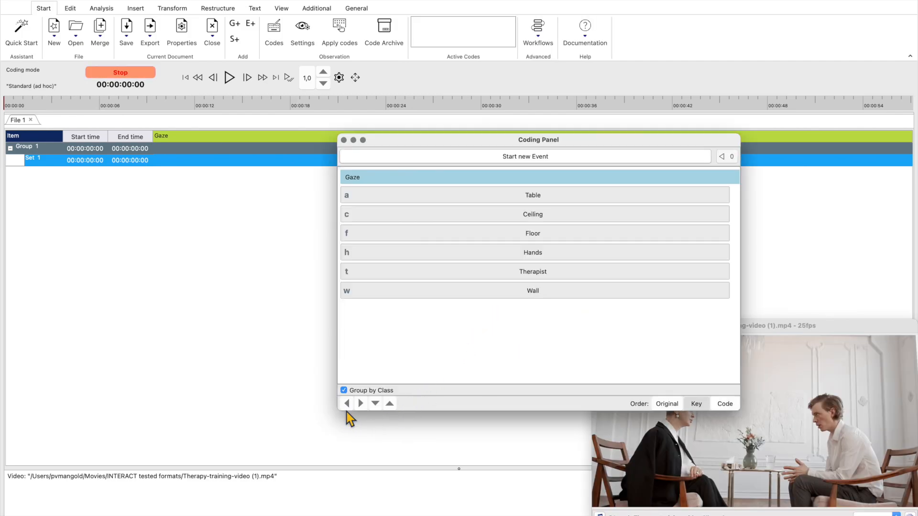
Shrink the Coding Panel and place it above the video, and detach the video controls to sit beside the video
drag(344, 411, 464, 340)
drag(662, 127, 722, 122)
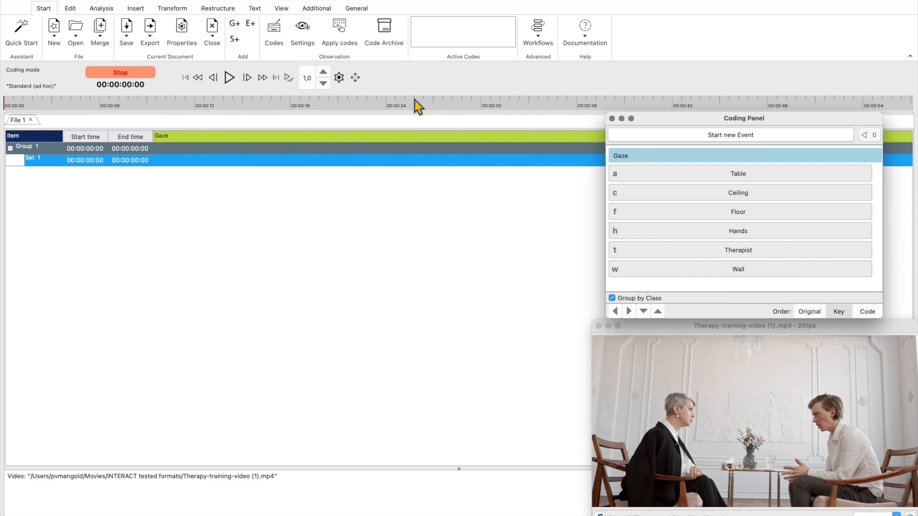
click(356, 78)
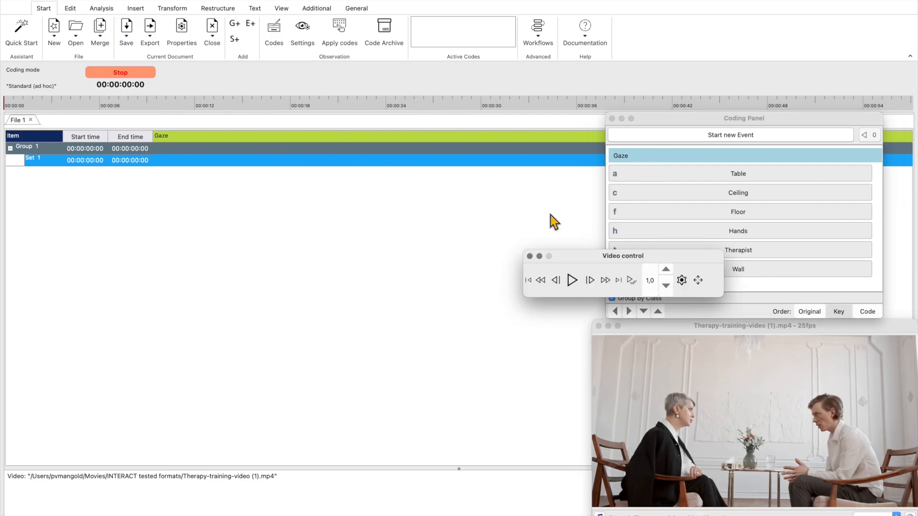
drag(585, 264, 446, 329)
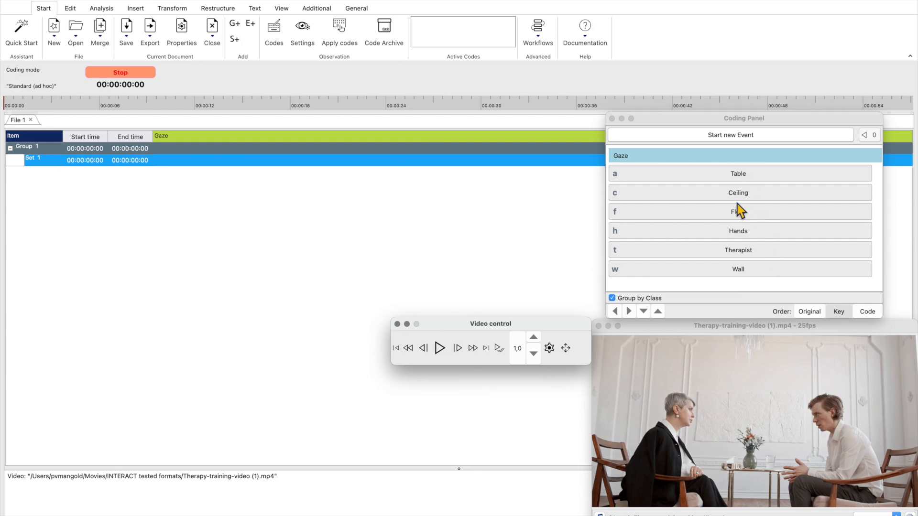
Log a Therapist gaze event at 00:00:00:00, play the video, and pause it at 00:00:02:05
click(731, 248)
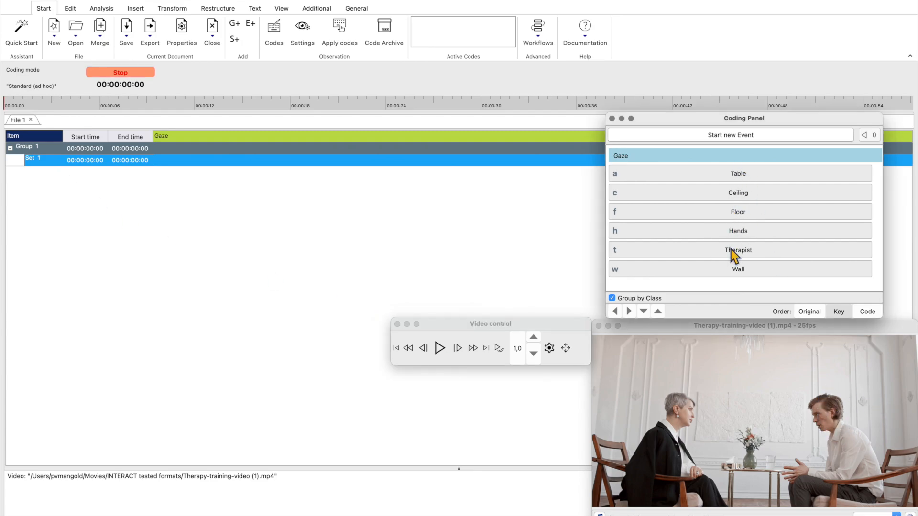
click(734, 250)
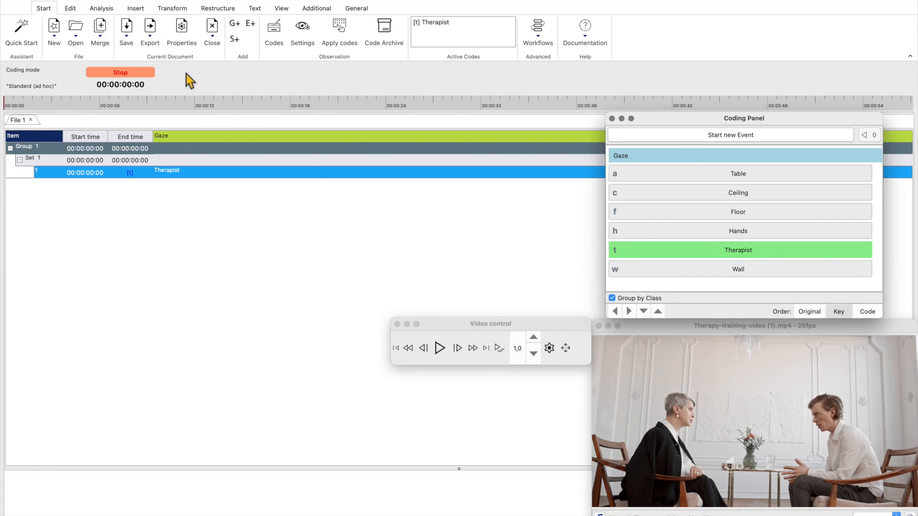
click(439, 350)
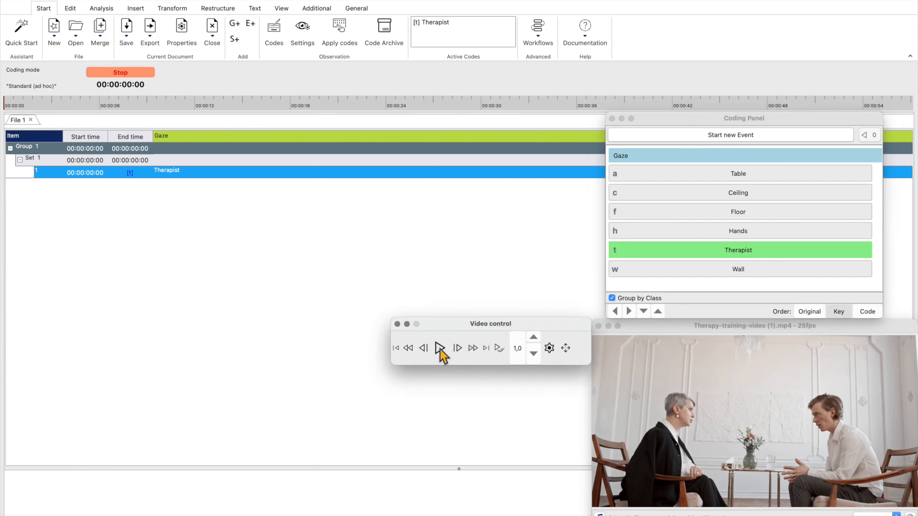
click(440, 350)
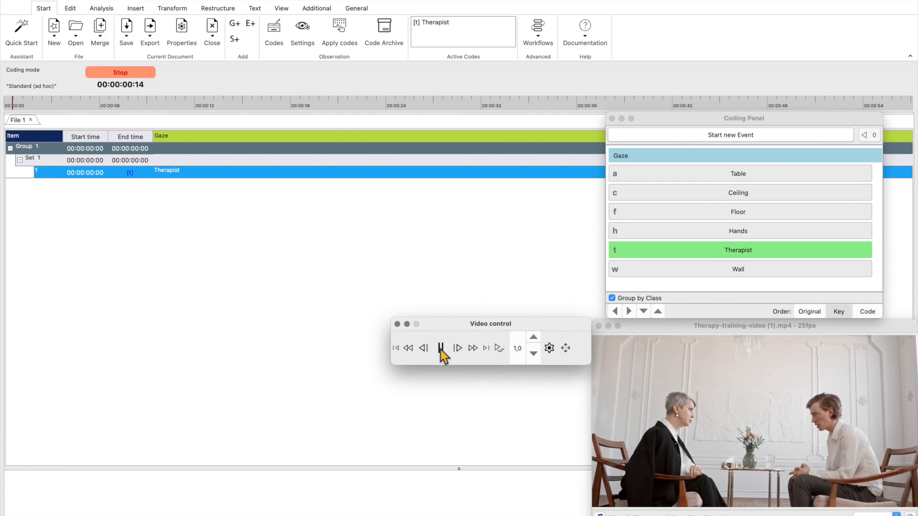
click(440, 350)
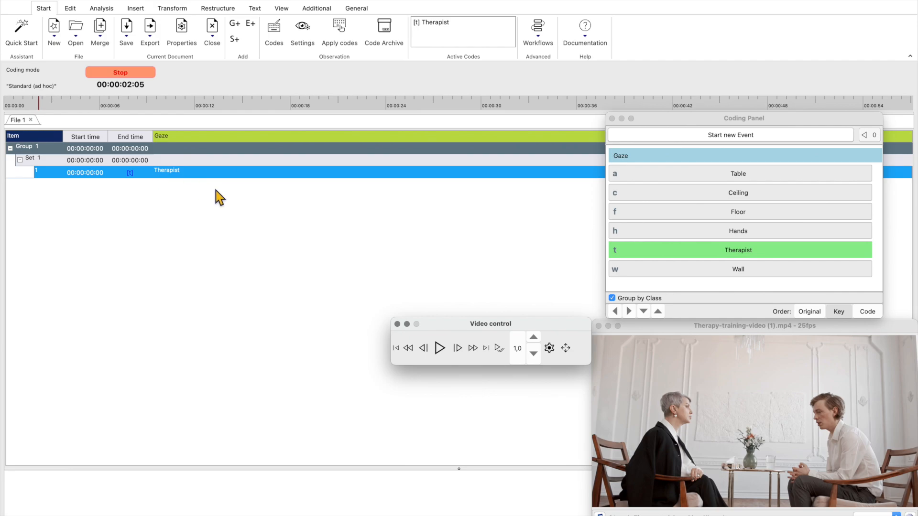
Advance the video to 00:00:03:05, stepping single frames at the end, and end the Therapist gaze event there
click(440, 349)
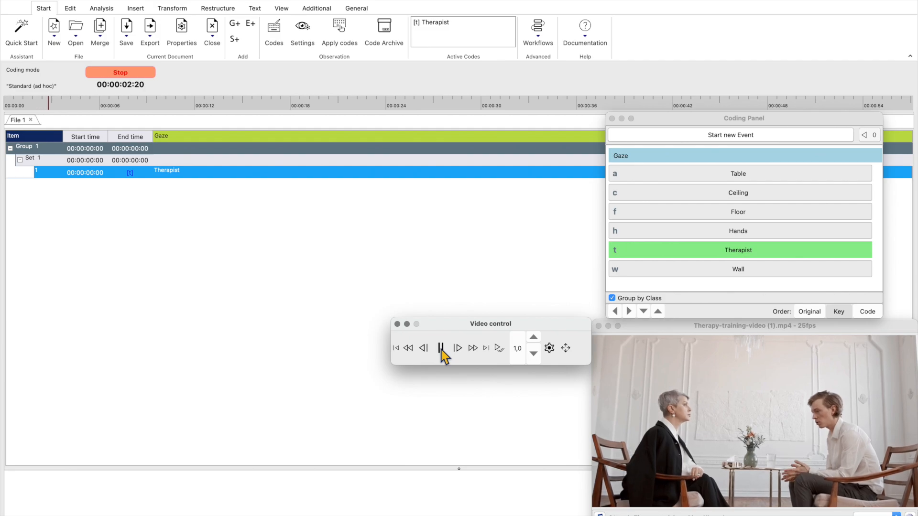
click(462, 355)
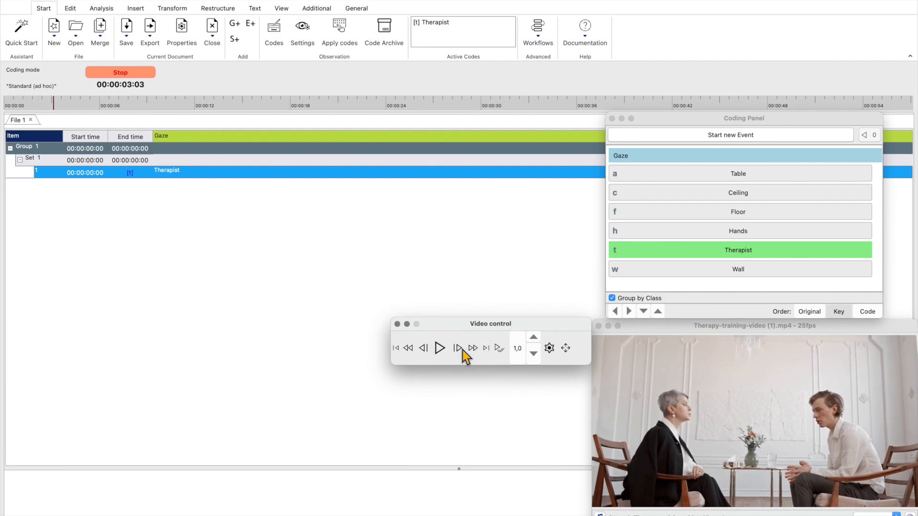
click(463, 354)
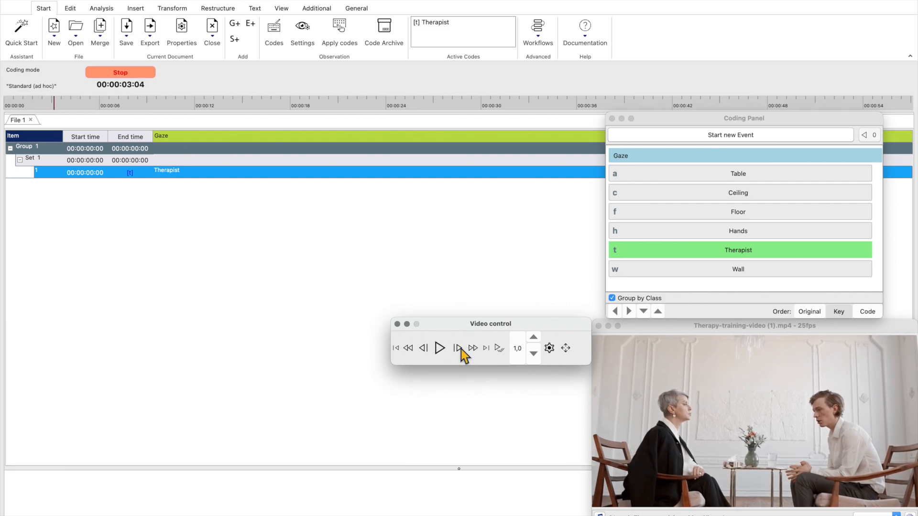
click(706, 258)
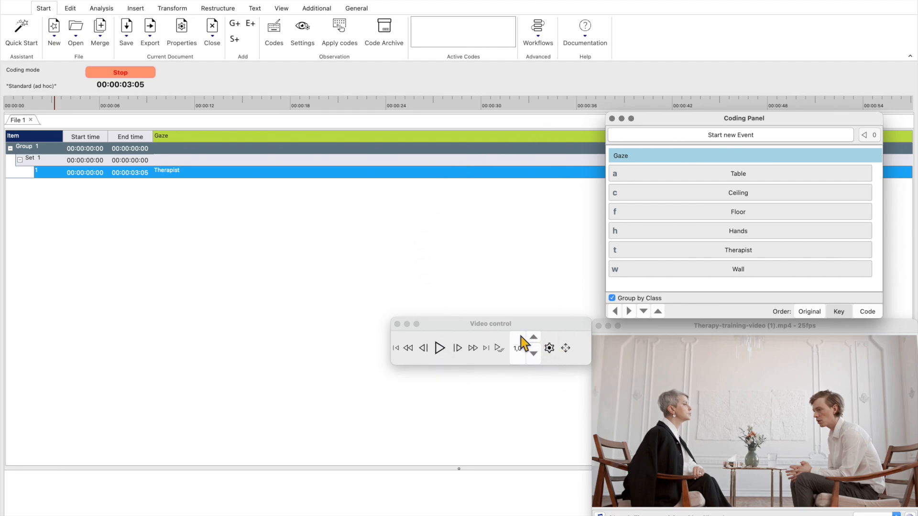
At 0,7 playback speed, log a Ceiling event from 00:00:05:05 to 00:00:07:02 and a Wall event from 00:00:09:14 to 00:00:10:15
click(534, 356)
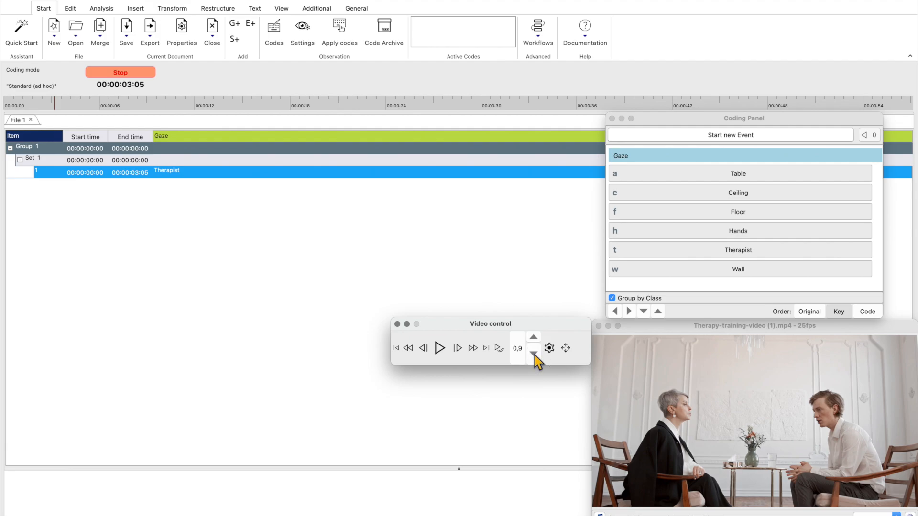
click(534, 356)
click(440, 351)
click(741, 193)
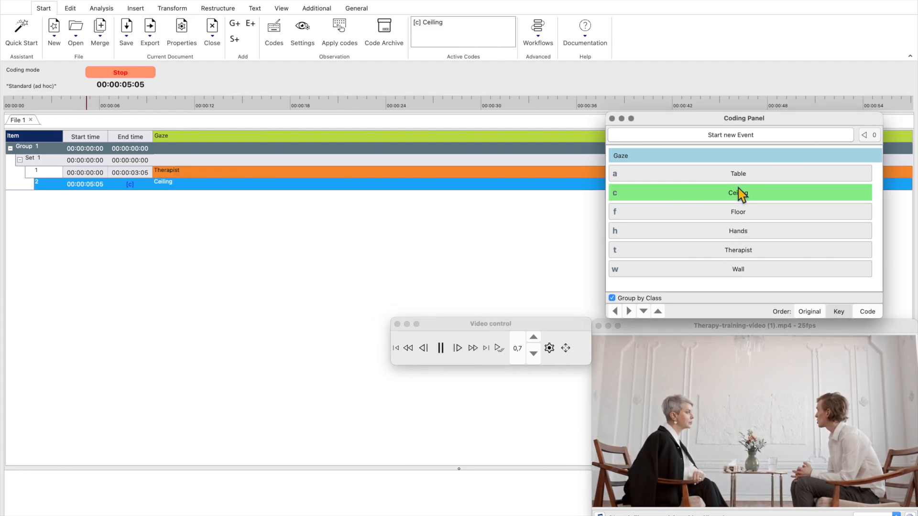
click(734, 192)
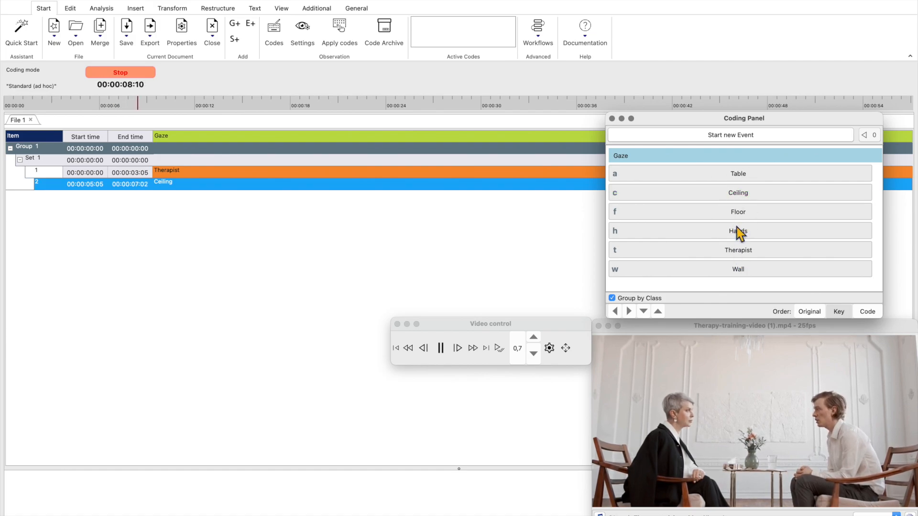
click(739, 270)
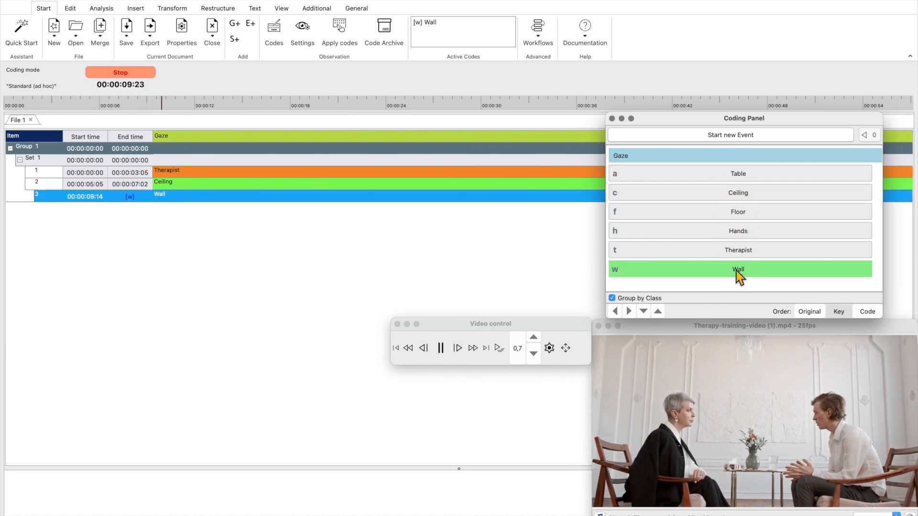
click(737, 272)
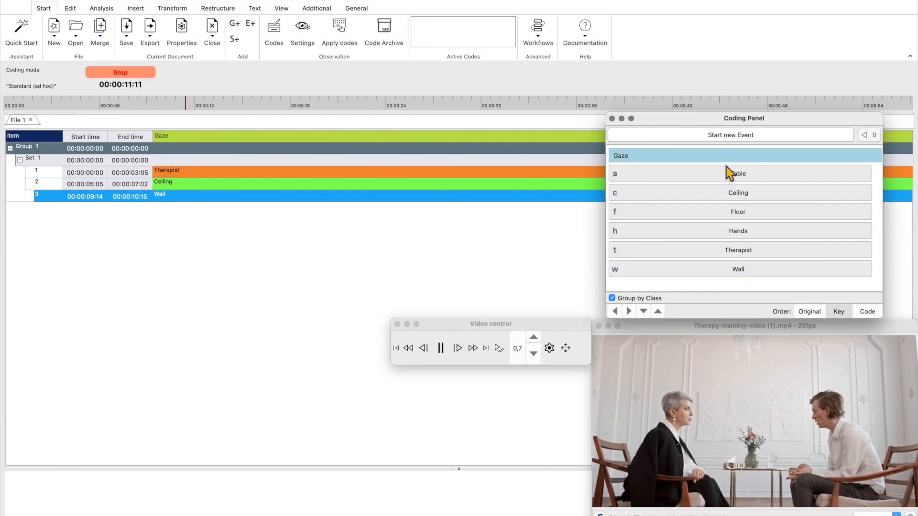
Start overlapping gaze events during playback: Ceiling at 00:00:12:02, Floor at 00:00:14:04, Therapist at 00:00:15:02 and Wall at 00:00:16:06
click(730, 195)
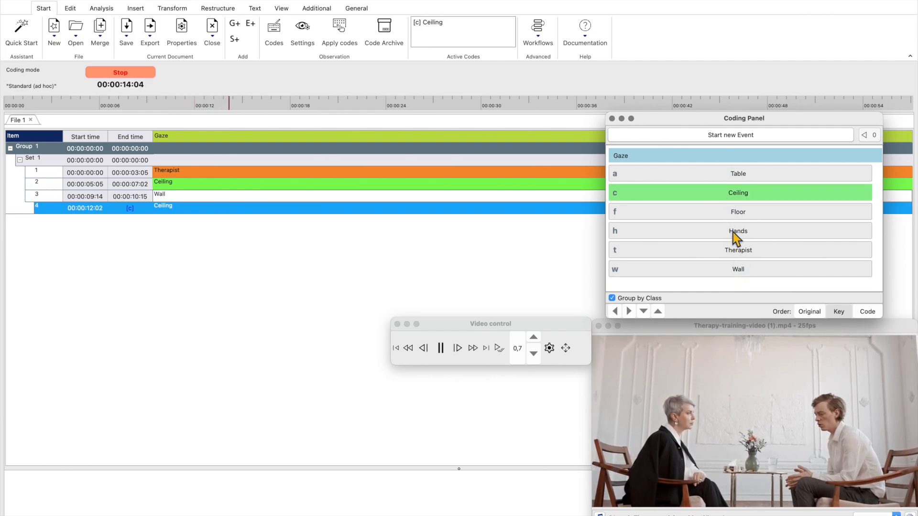
key(f)
click(733, 250)
click(734, 271)
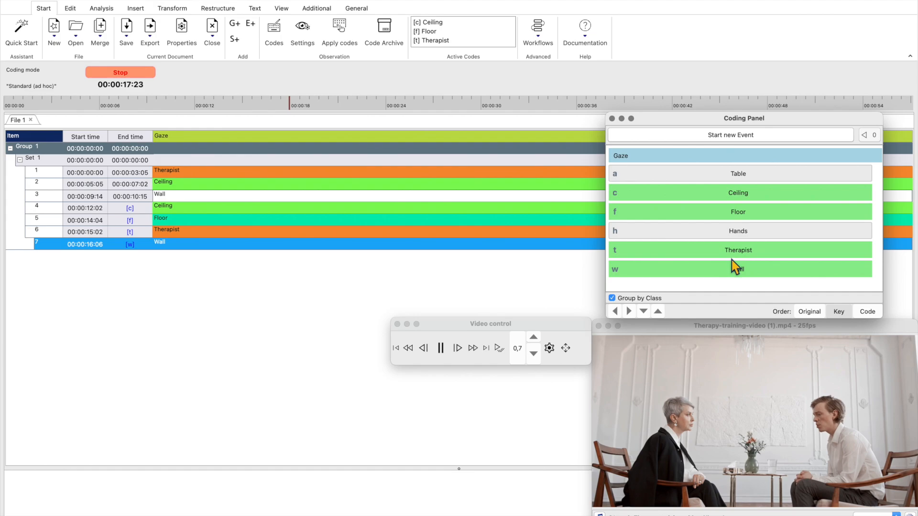
End the running Wall event at 00:00:17:23, the Therapist event at 00:00:19:04 and the Floor event at 00:00:20:05
click(734, 266)
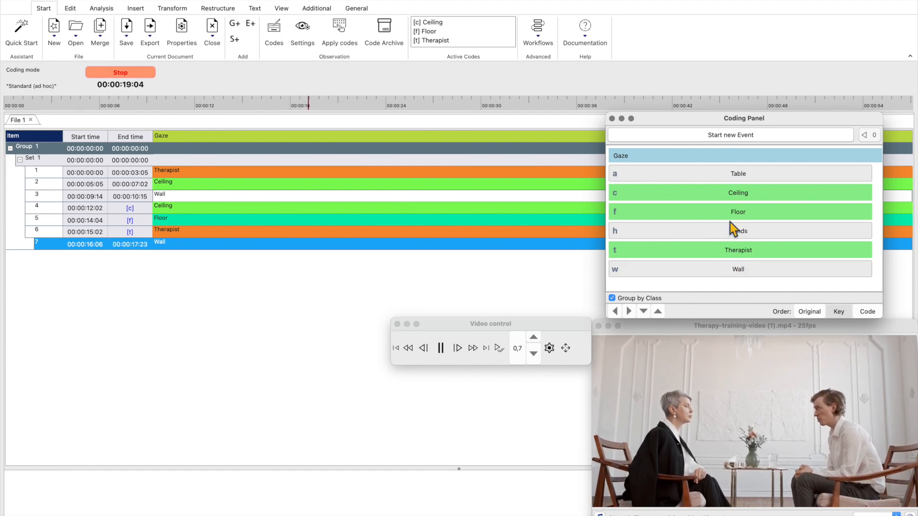
key(t)
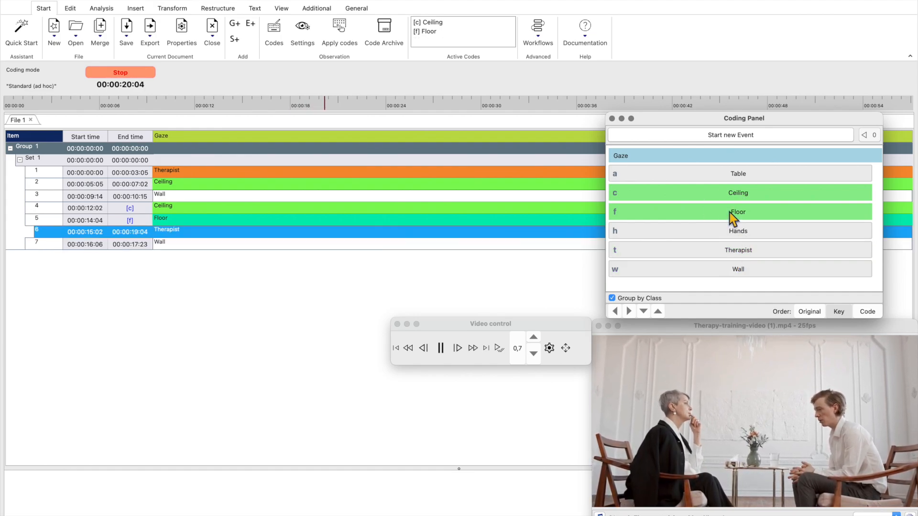
click(729, 212)
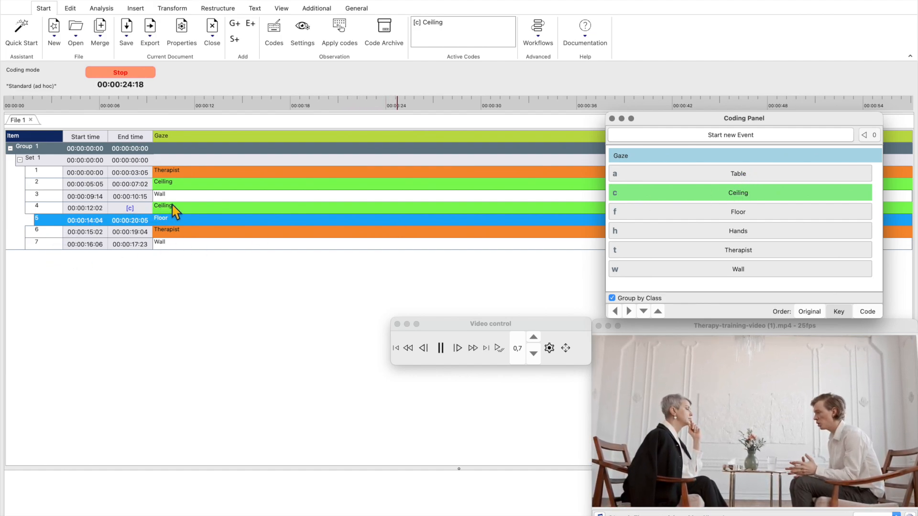
Pause the video, step back to 00:00:26:22, and end the open Ceiling event there
click(440, 355)
click(435, 350)
click(426, 348)
click(426, 348)
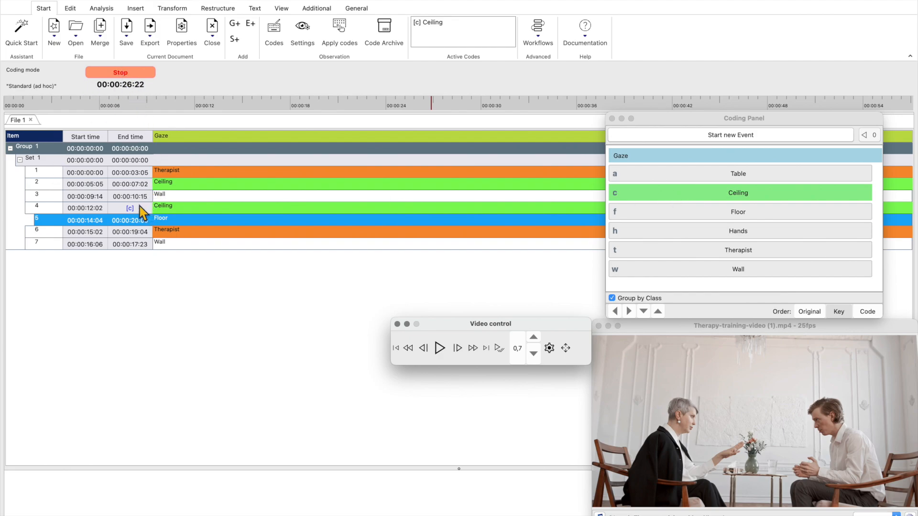
click(671, 198)
click(672, 198)
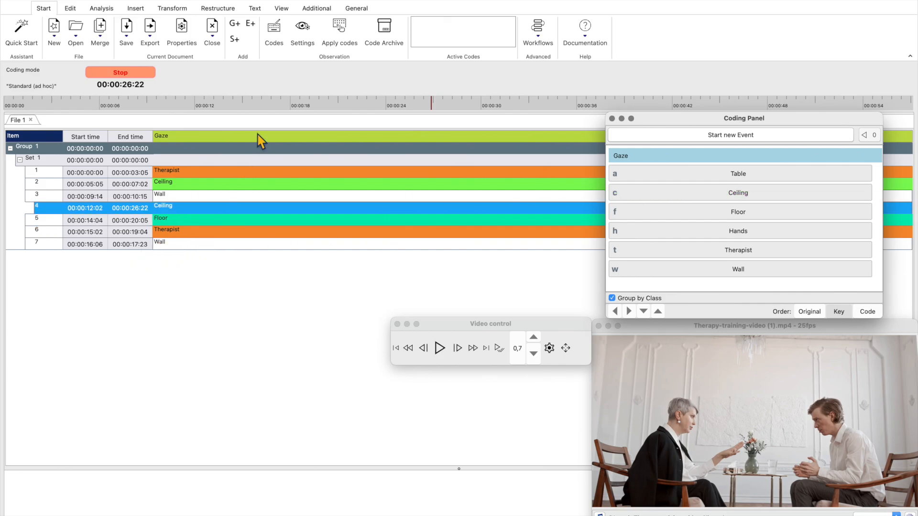
Jump the video to 00:00:30:10, log a Floor event from there to 00:00:31:01, and stop the observation
click(487, 103)
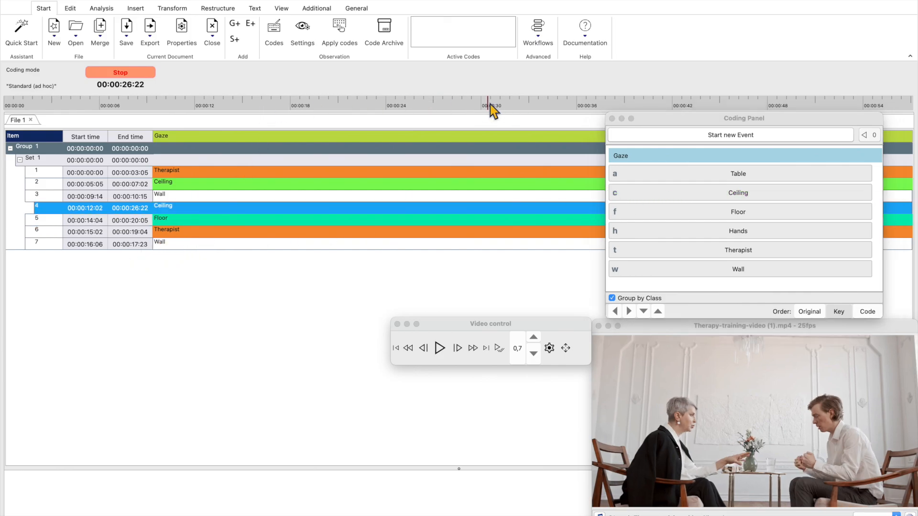
click(691, 214)
click(693, 215)
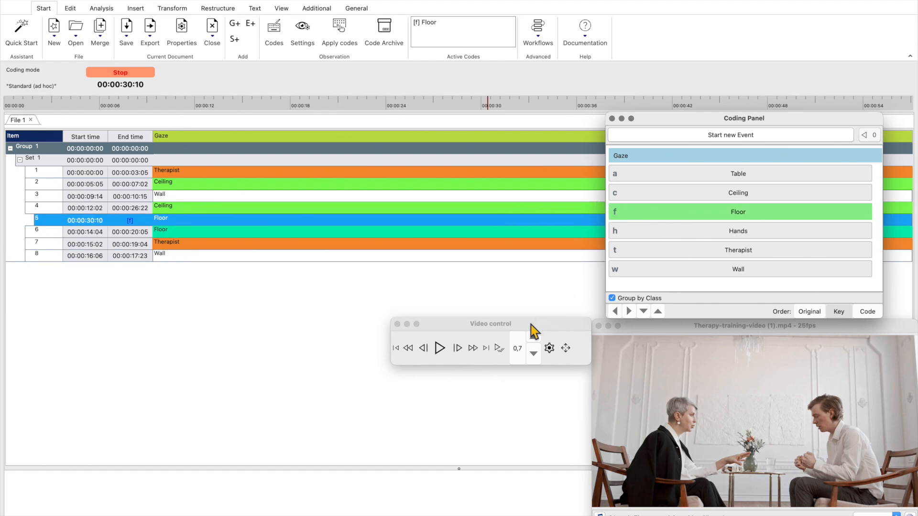
click(439, 351)
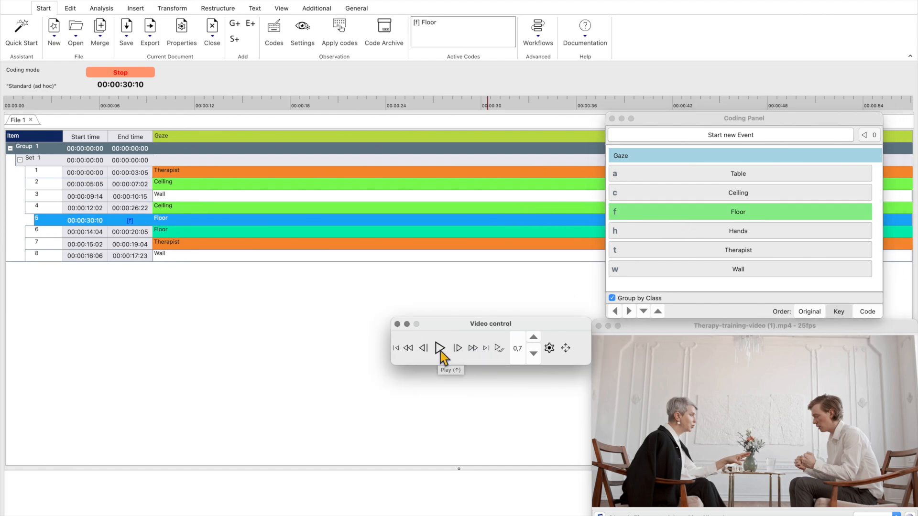
click(440, 352)
click(756, 217)
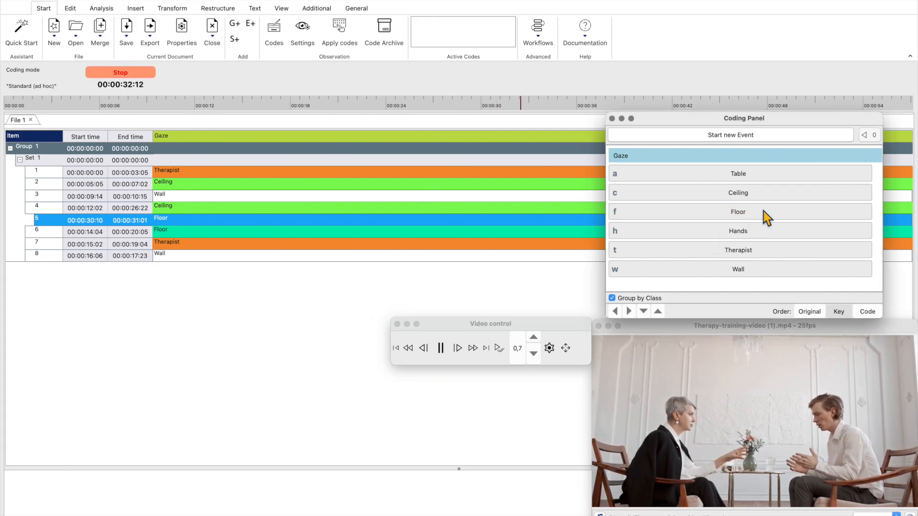
click(117, 74)
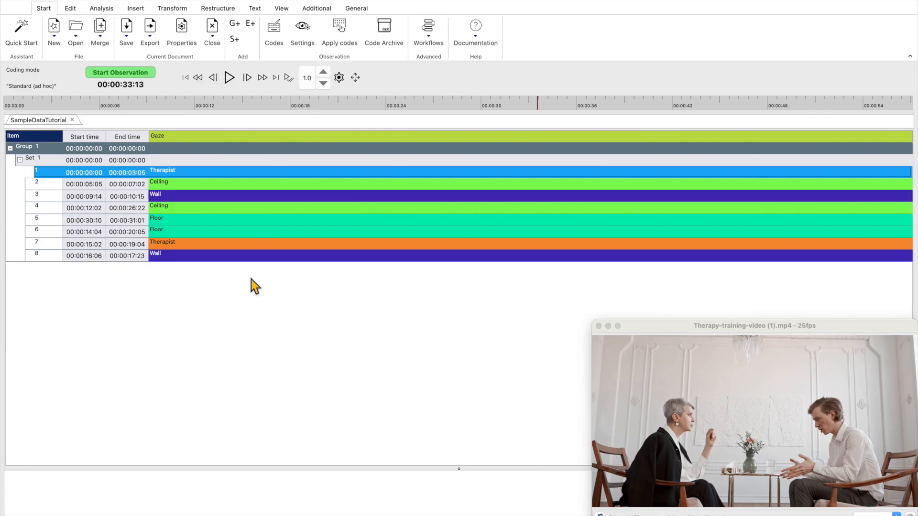
Open the Timeline Chart for the coded gaze events
click(101, 8)
click(26, 30)
click(432, 489)
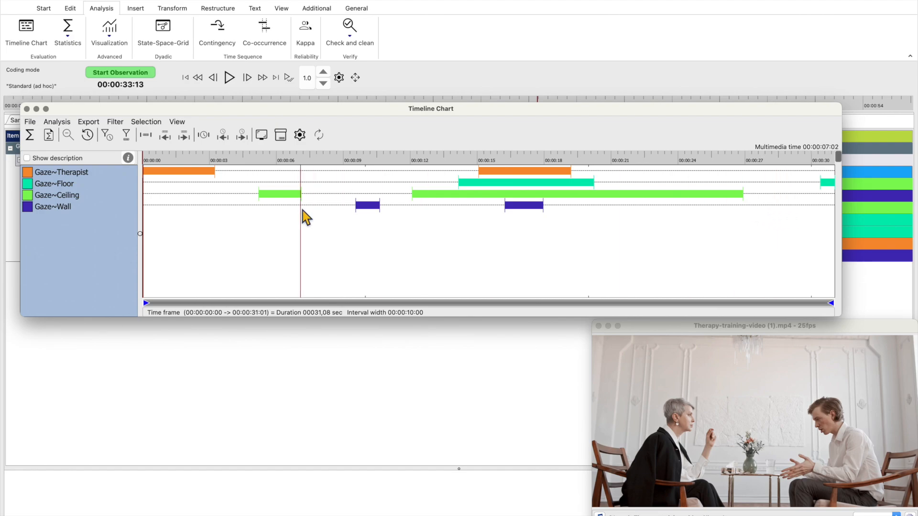
View the video at 00:00:02:20, 00:00:08:11 and 00:00:23:06 by jumping to those positions in the Timeline Chart
click(208, 215)
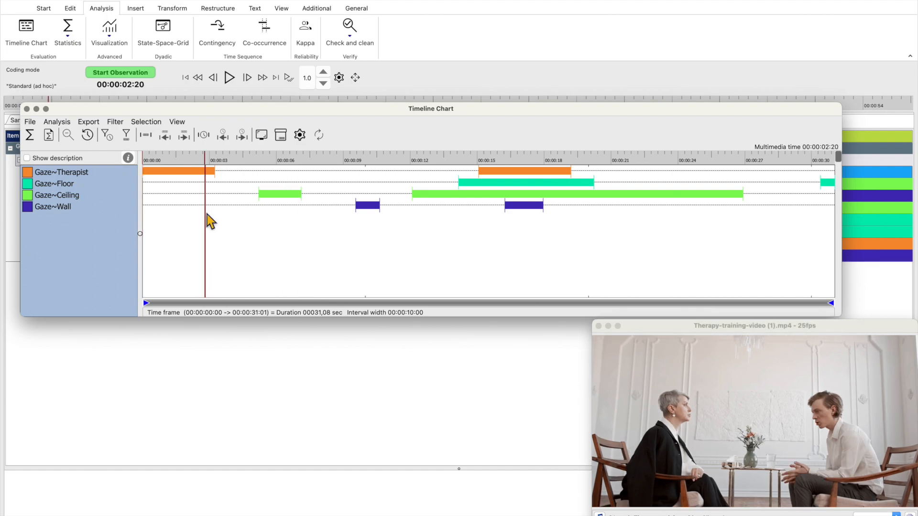
click(331, 219)
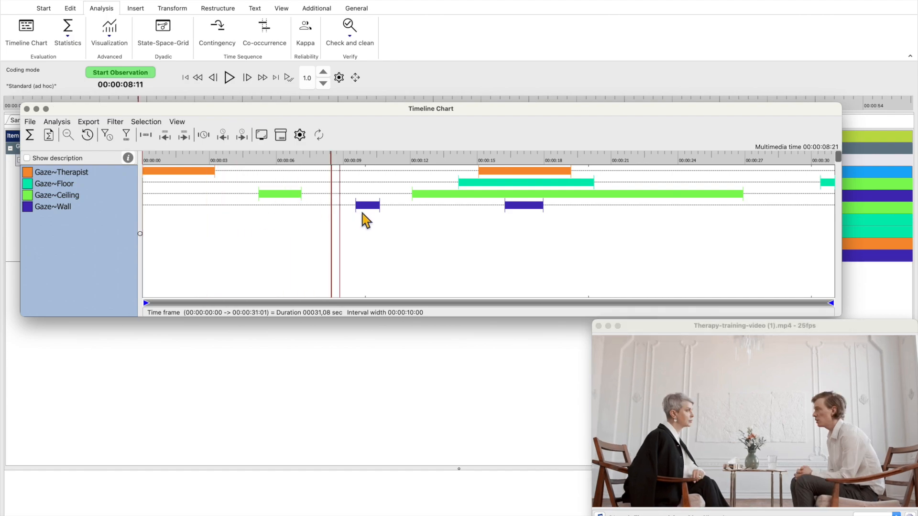
click(661, 233)
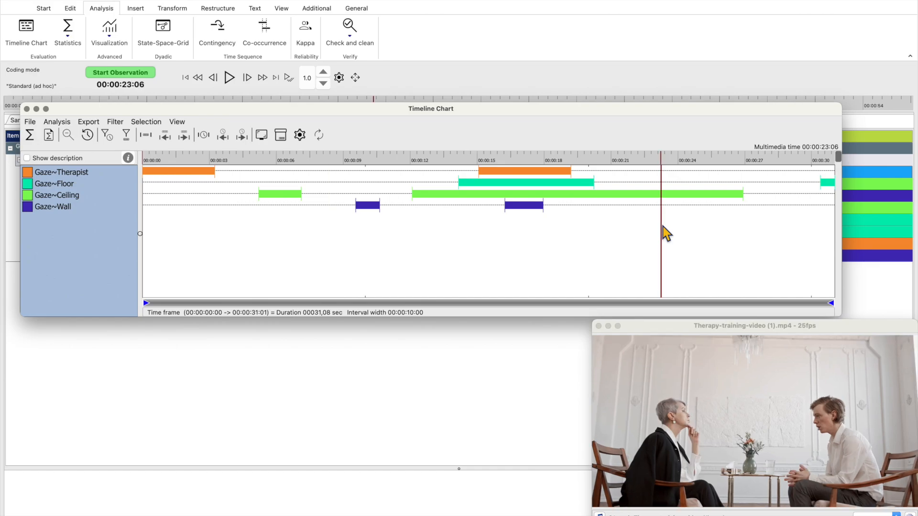